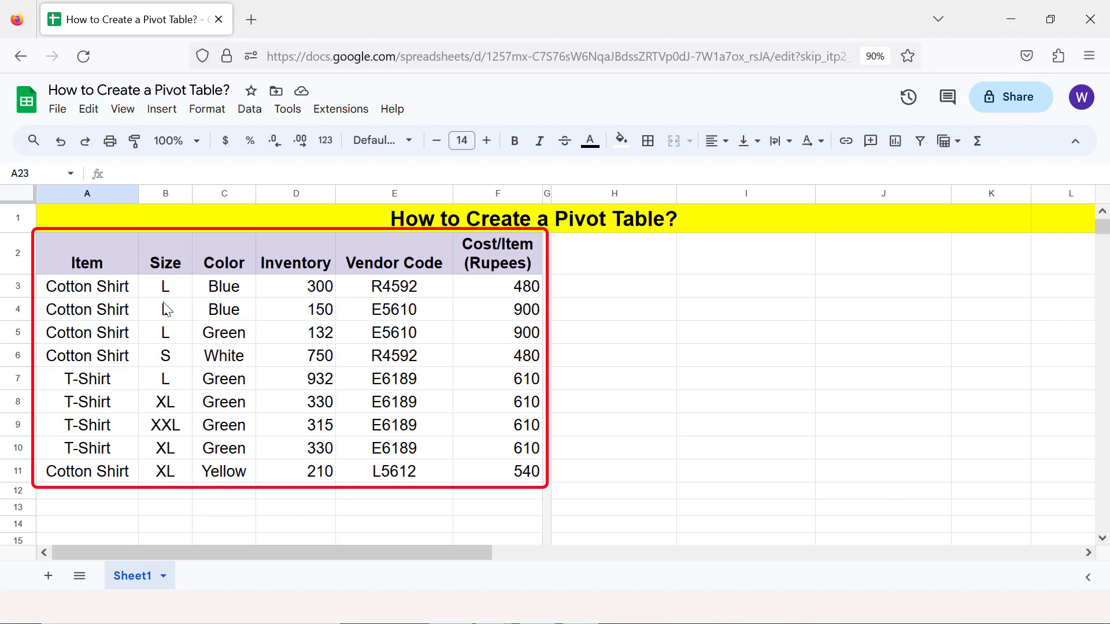
Select the inventory table A2:F11 and insert a pivot table from it.
click(111, 270)
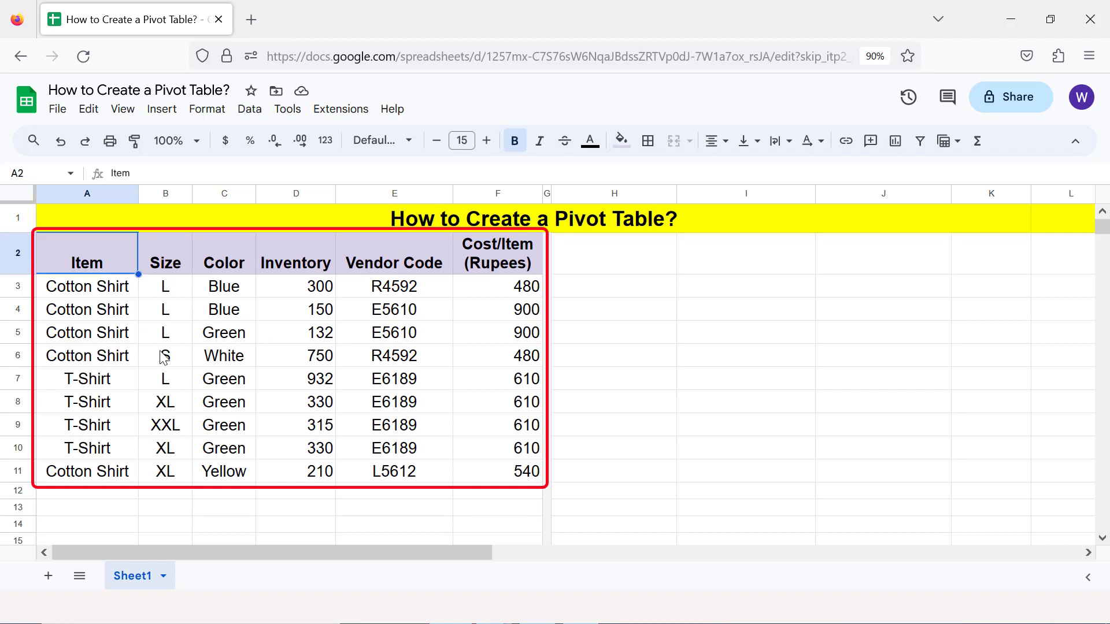
shift+click(479, 477)
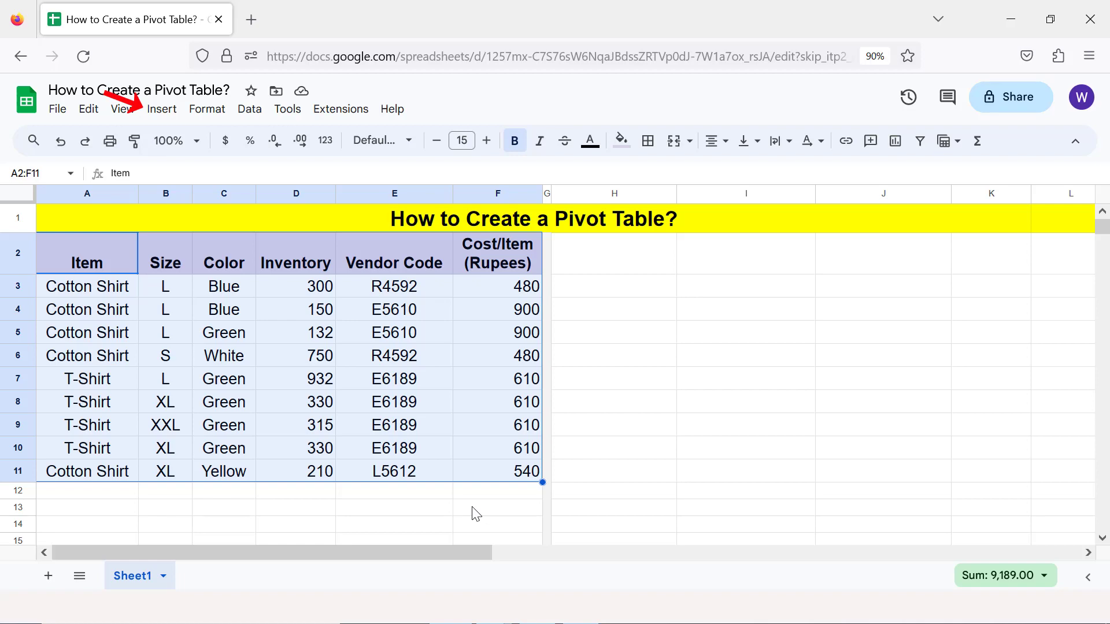
click(165, 114)
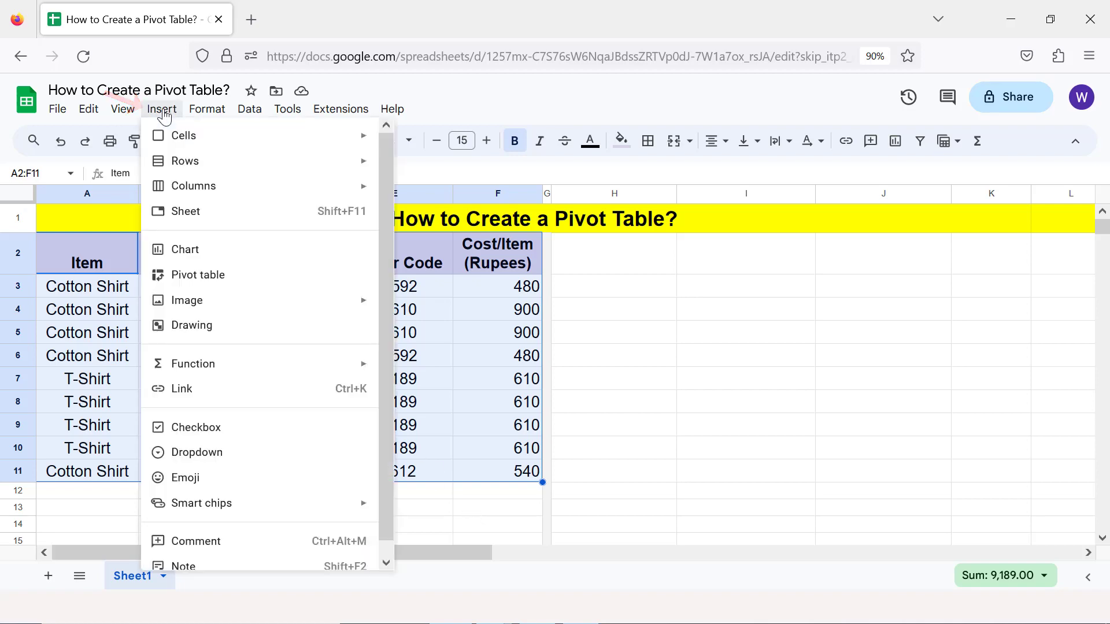
click(184, 278)
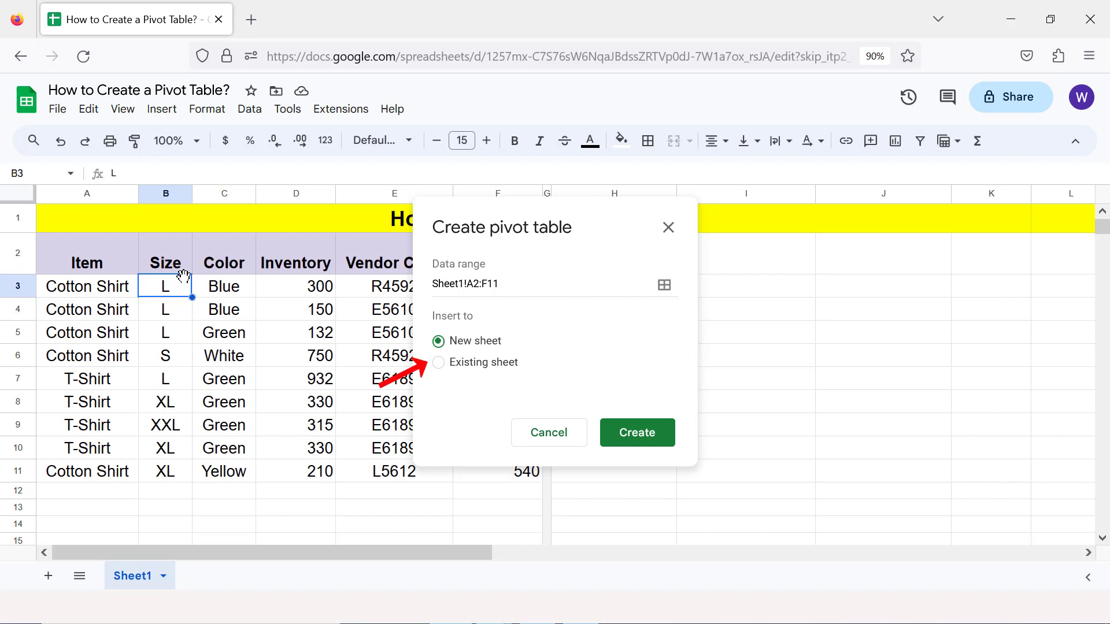
Create the pivot table on the existing Sheet1 with its location set to cell H2.
click(444, 366)
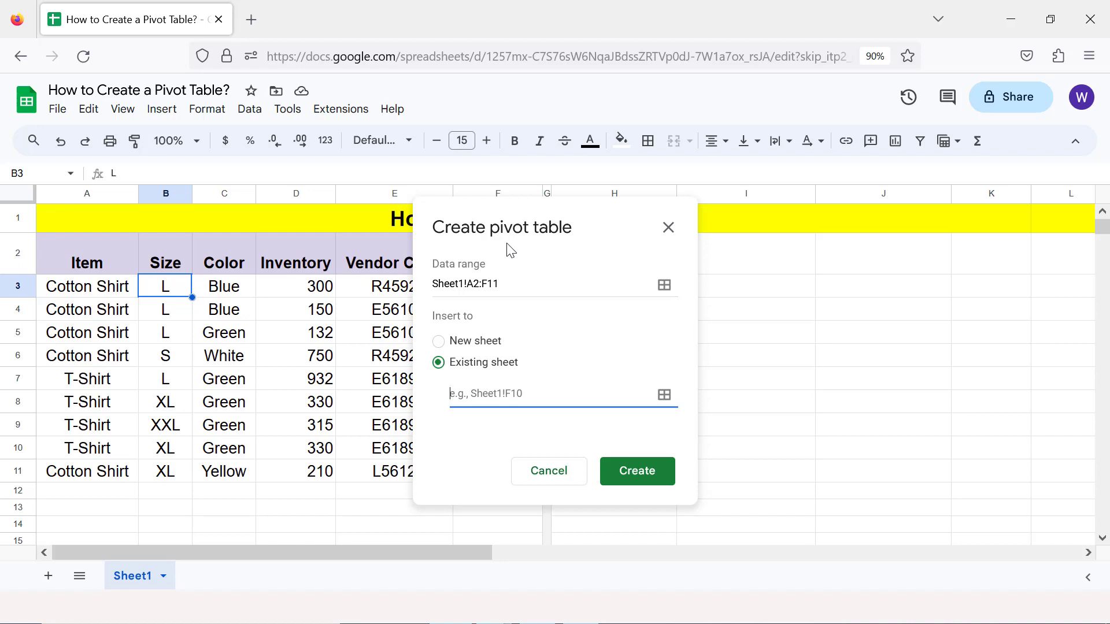
drag(493, 211, 300, 207)
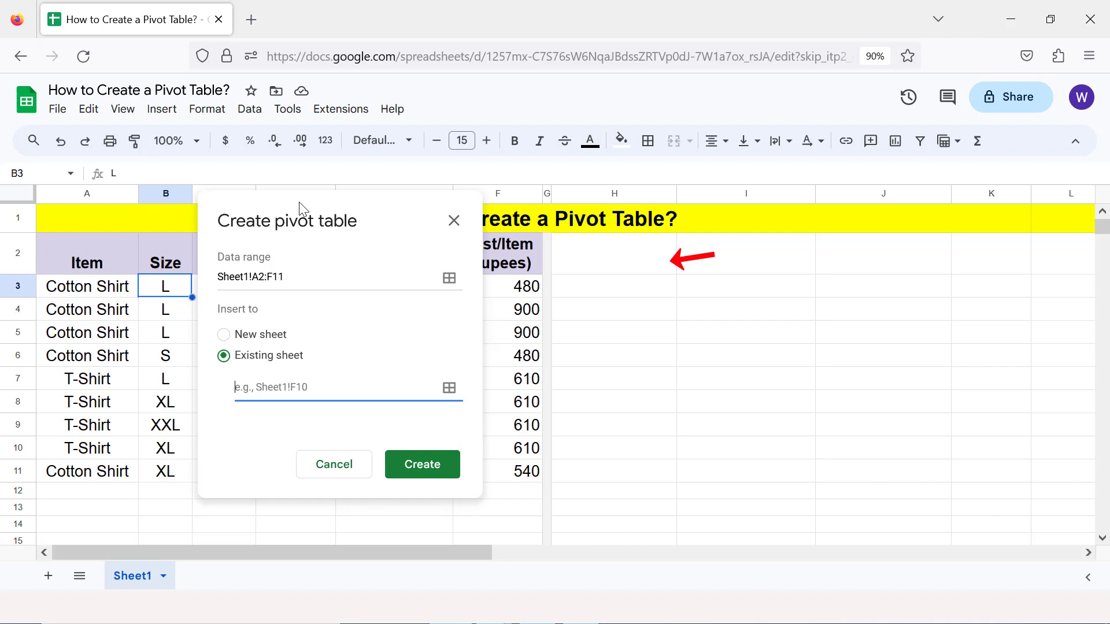
click(589, 262)
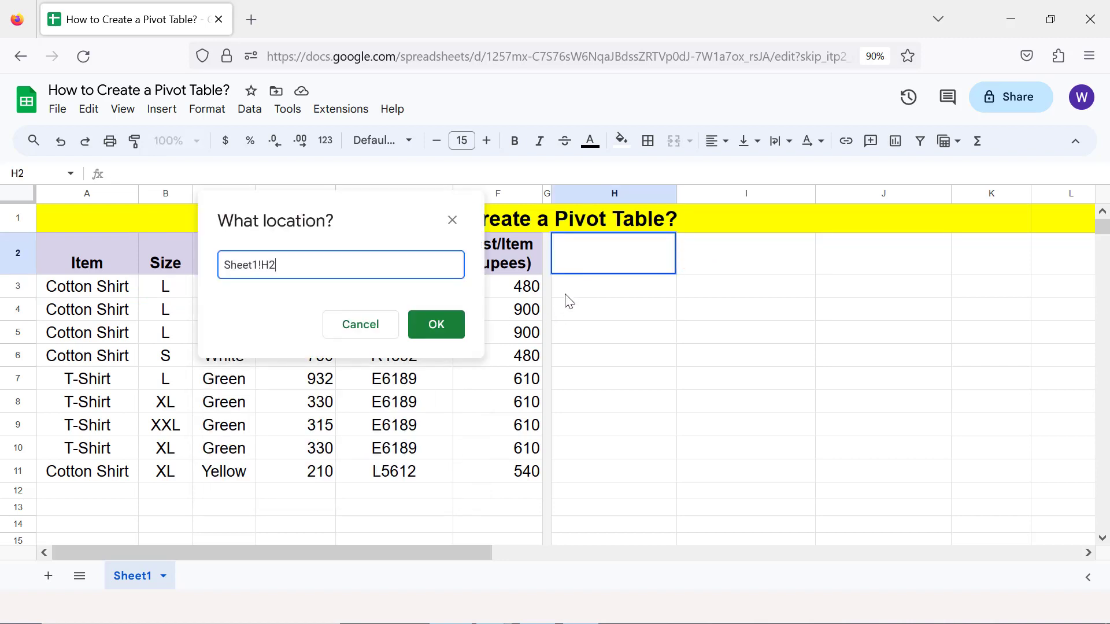
click(443, 328)
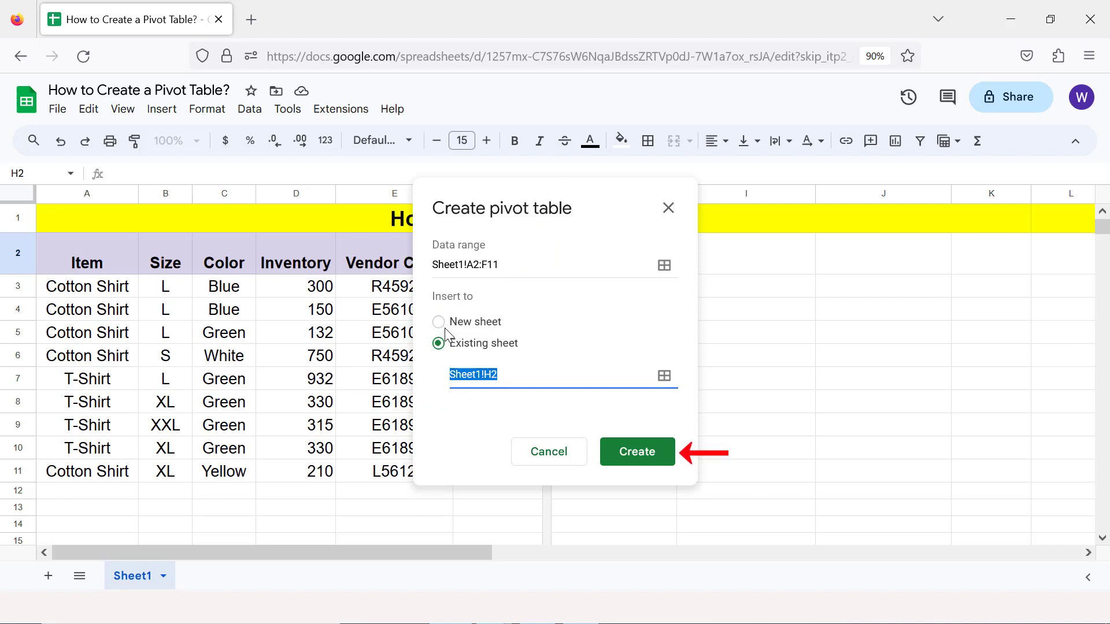
click(622, 451)
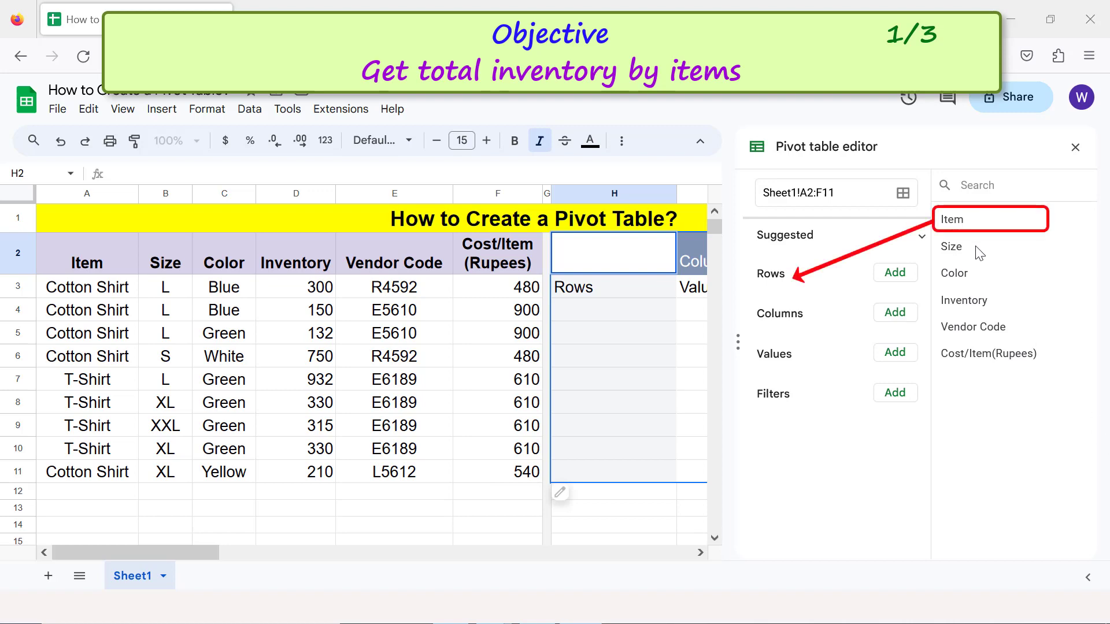
Add Item as the pivot rows and SUM of Inventory as the values.
drag(958, 221, 778, 300)
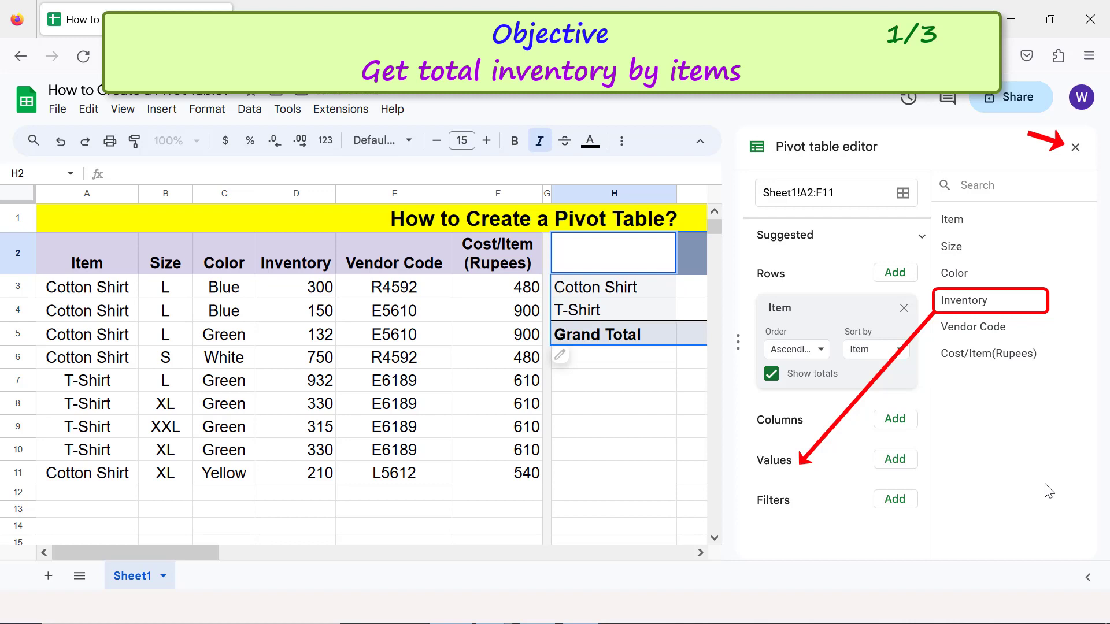
drag(964, 301, 842, 504)
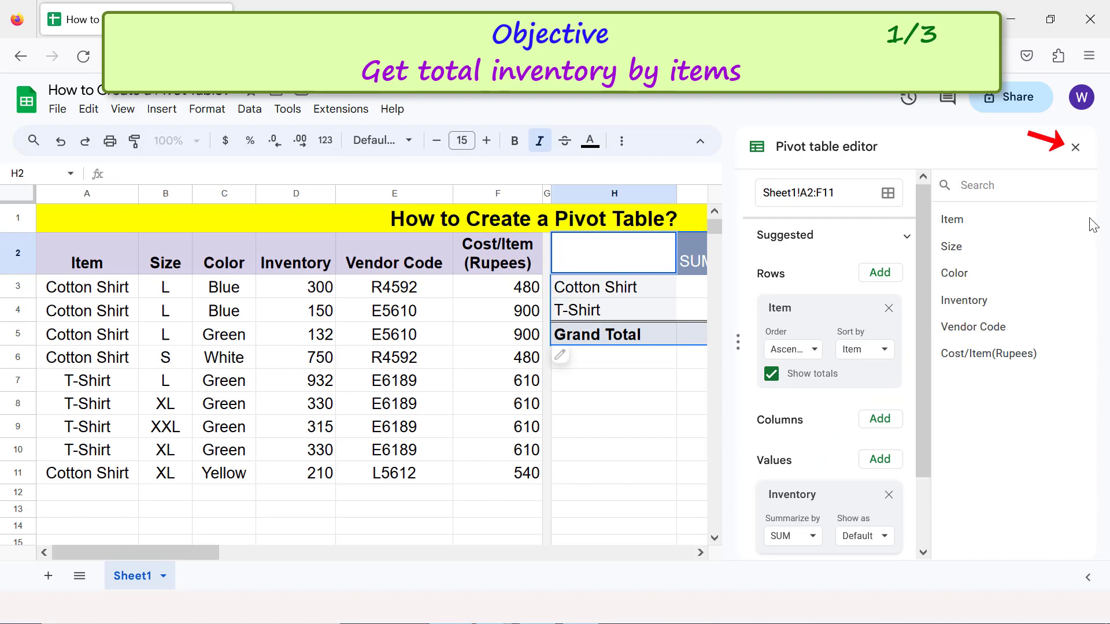
click(1076, 147)
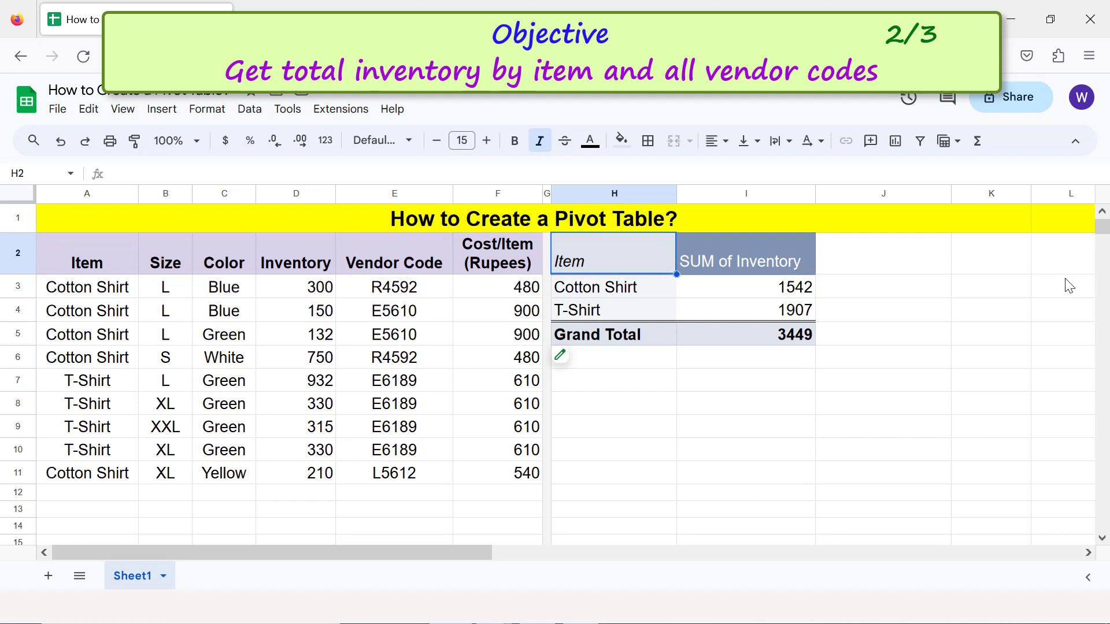
Nest Vendor Code under Item in the pivot rows, giving a Grand Total of 3449.
click(565, 360)
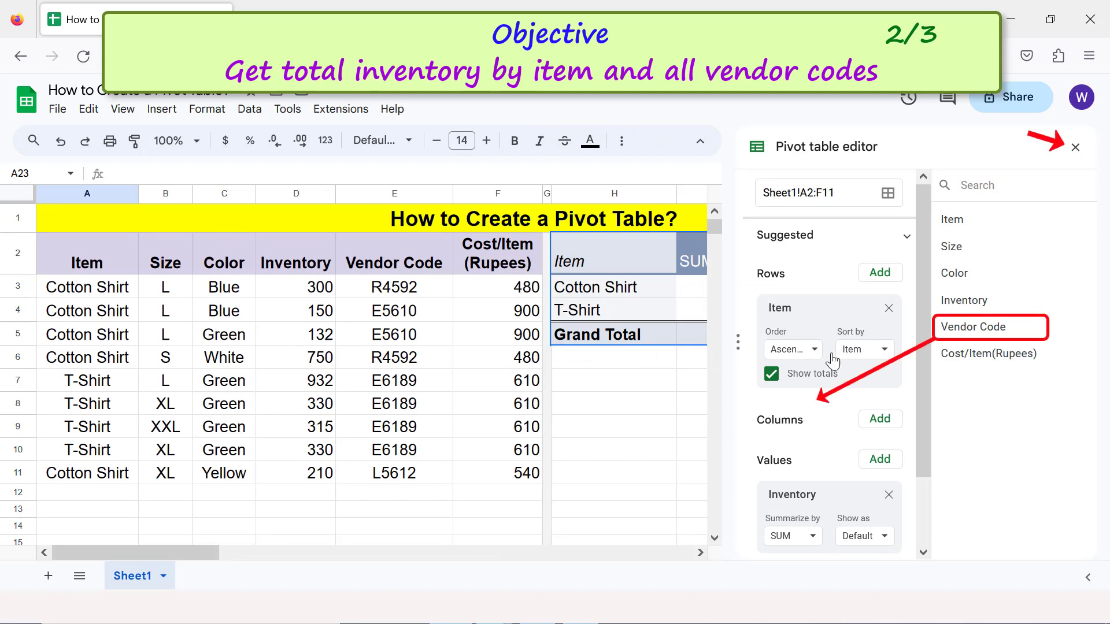
drag(961, 327, 789, 471)
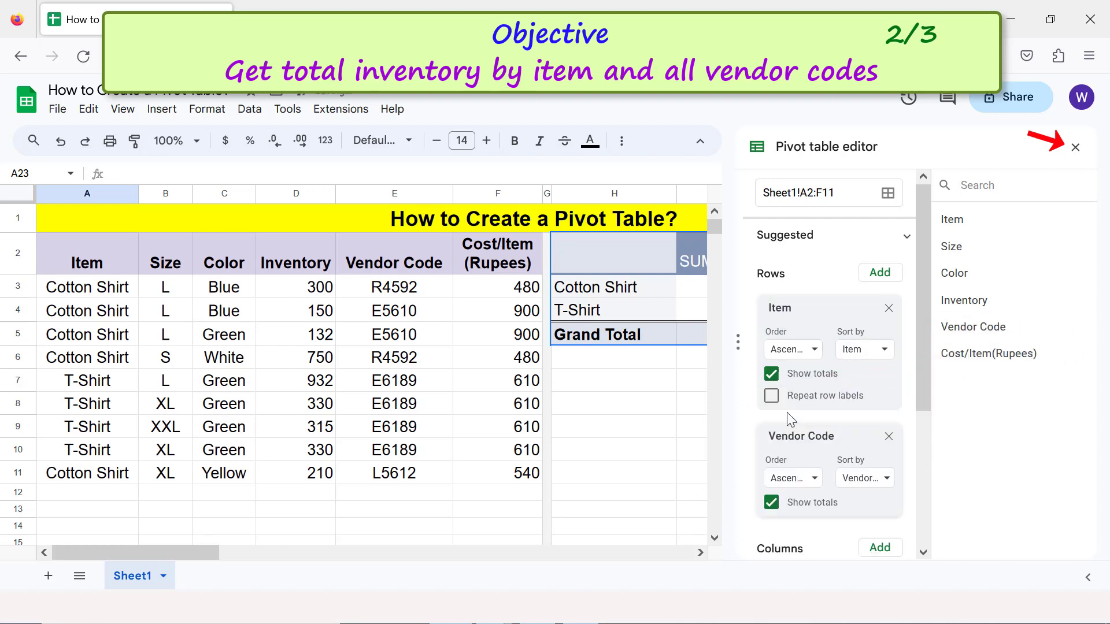
click(1076, 148)
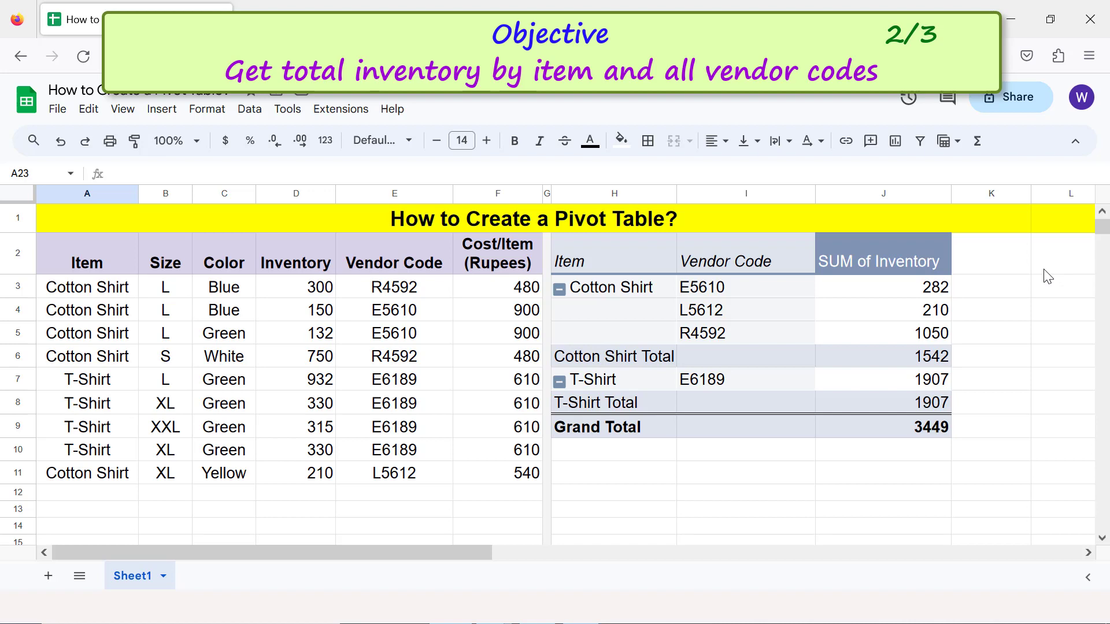
Turn off Show totals for the Vendor Code rows to drop the per-item Total lines.
mouse_move(601, 443)
click(568, 457)
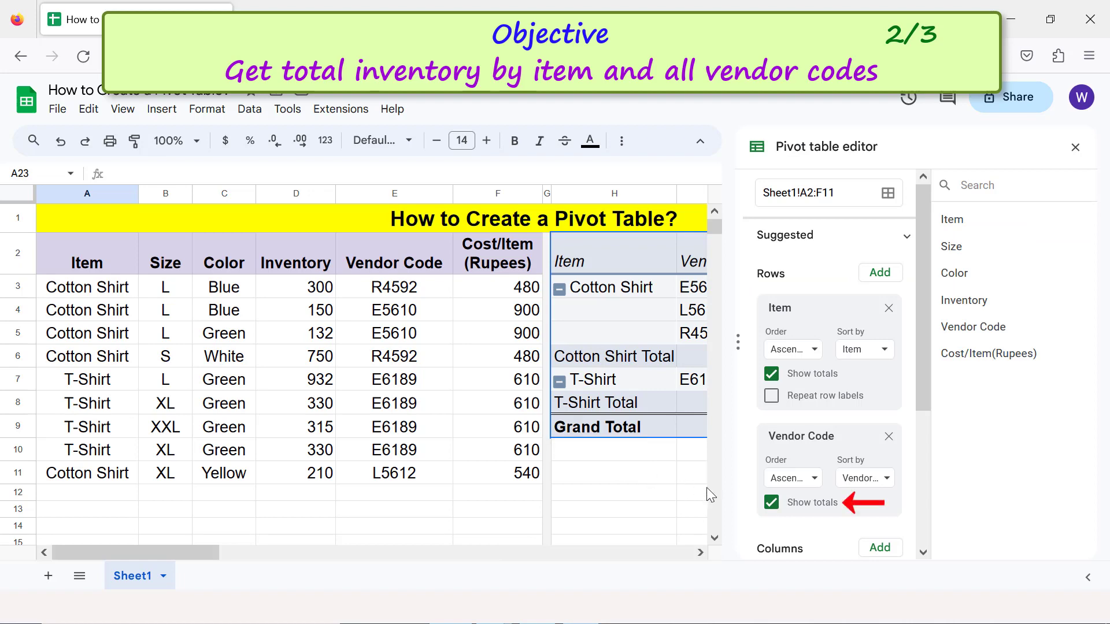
click(771, 505)
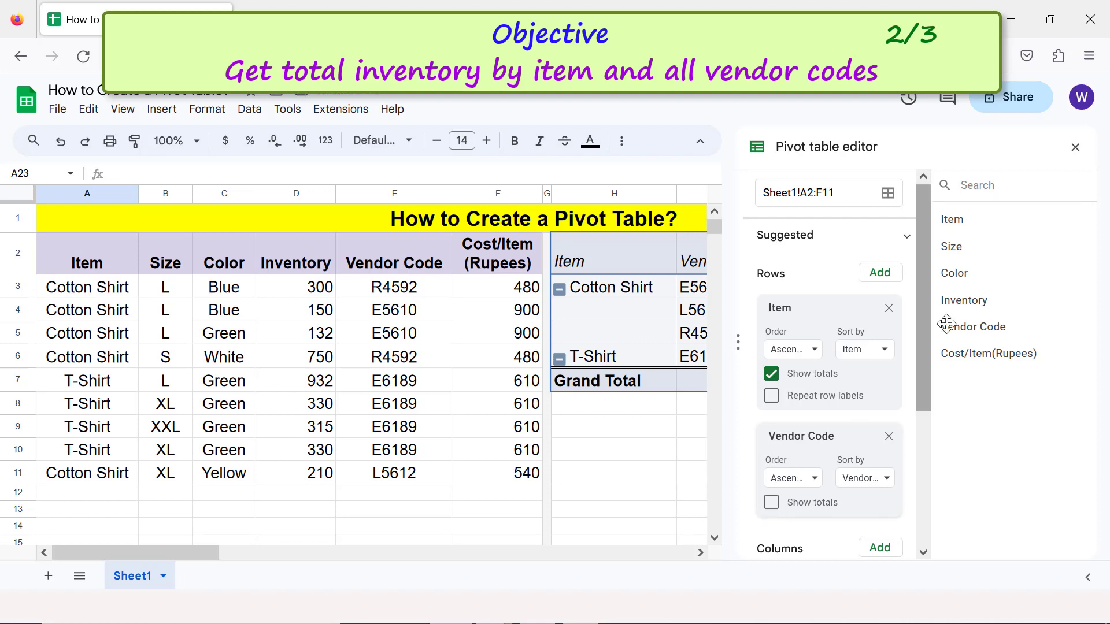
click(1076, 148)
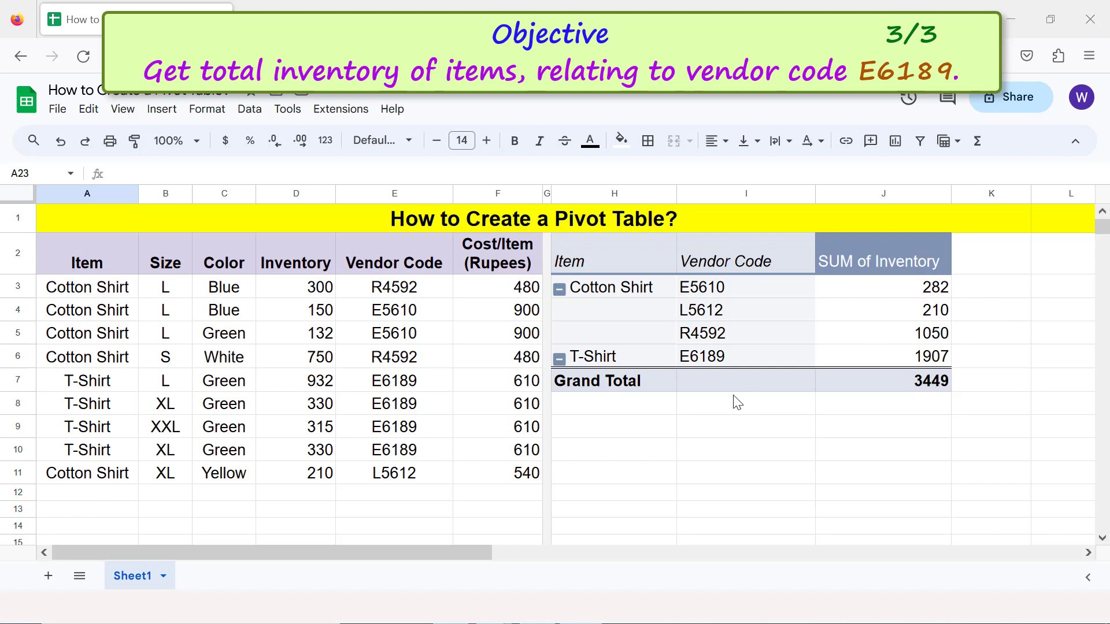
Remove the Item, Vendor Code and Inventory fields from the pivot table.
click(573, 411)
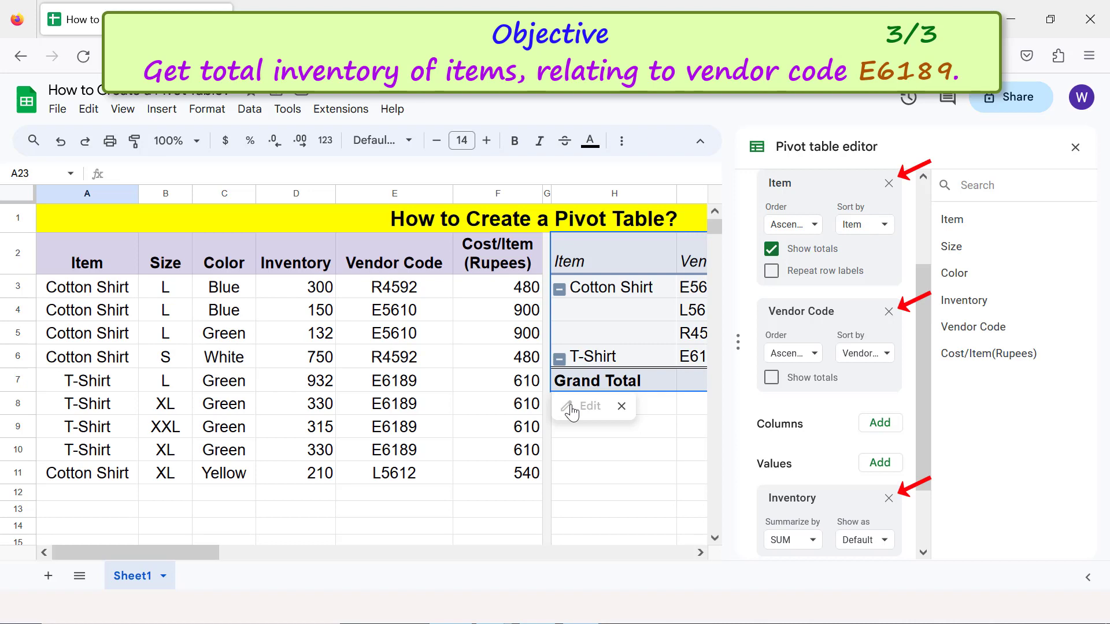
click(890, 184)
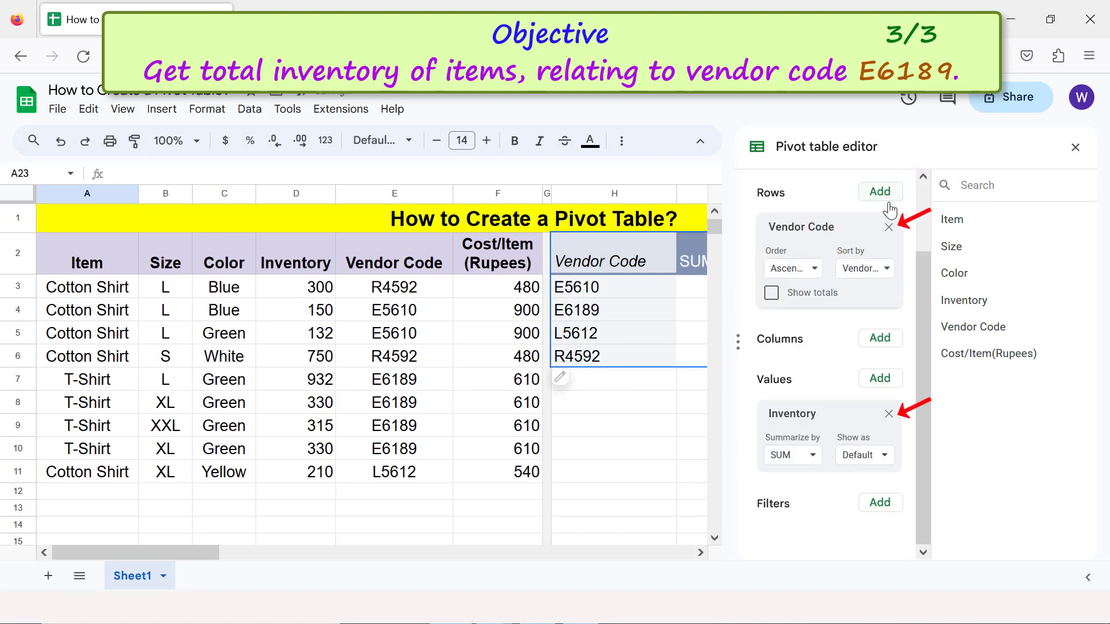
click(889, 228)
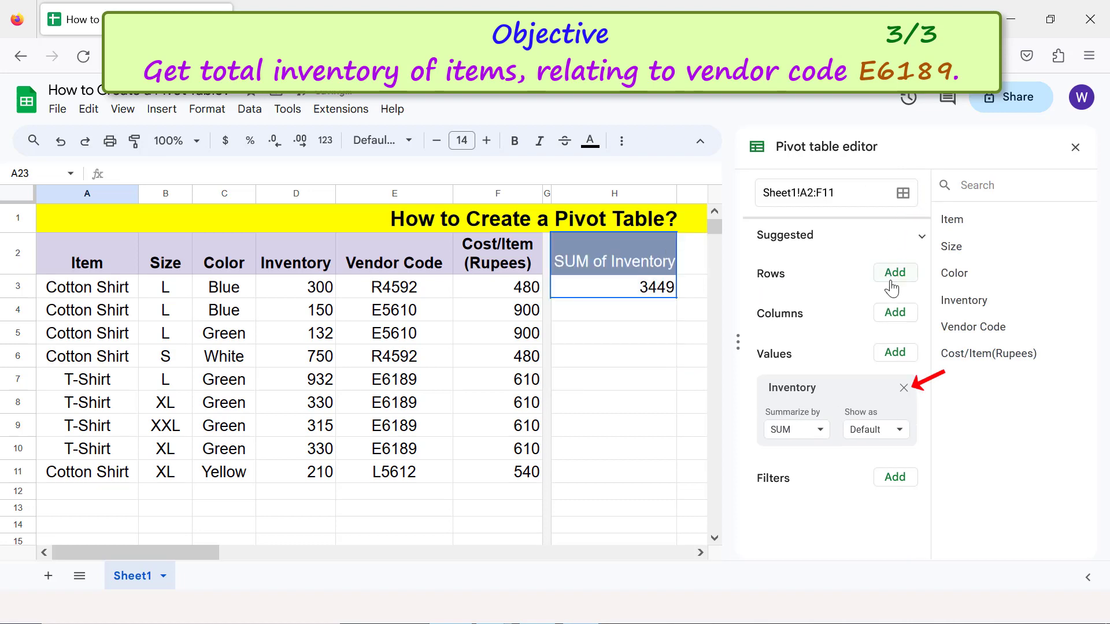
click(904, 387)
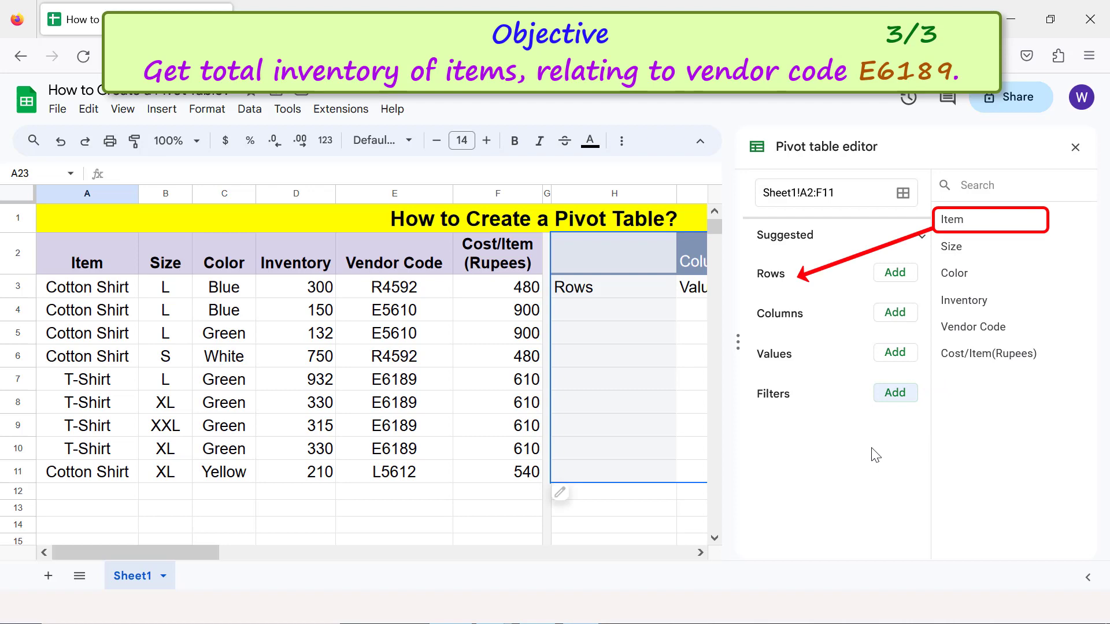
Add Item and Vendor Code rows with Vendor Code subtotals off, and SUM of Inventory values.
drag(948, 220, 762, 299)
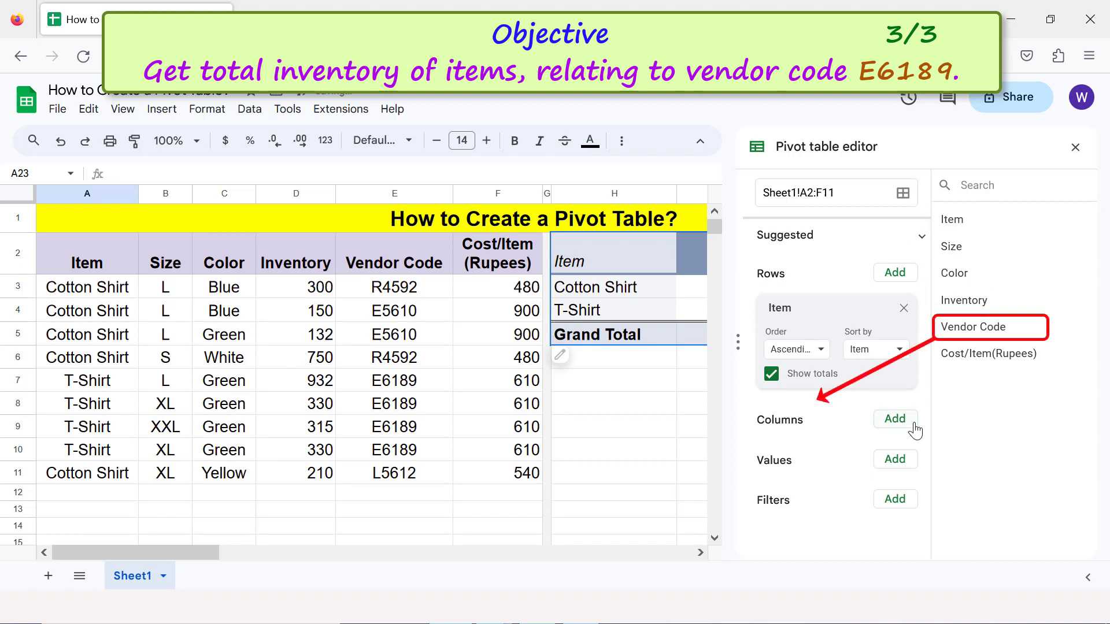
drag(959, 327, 769, 413)
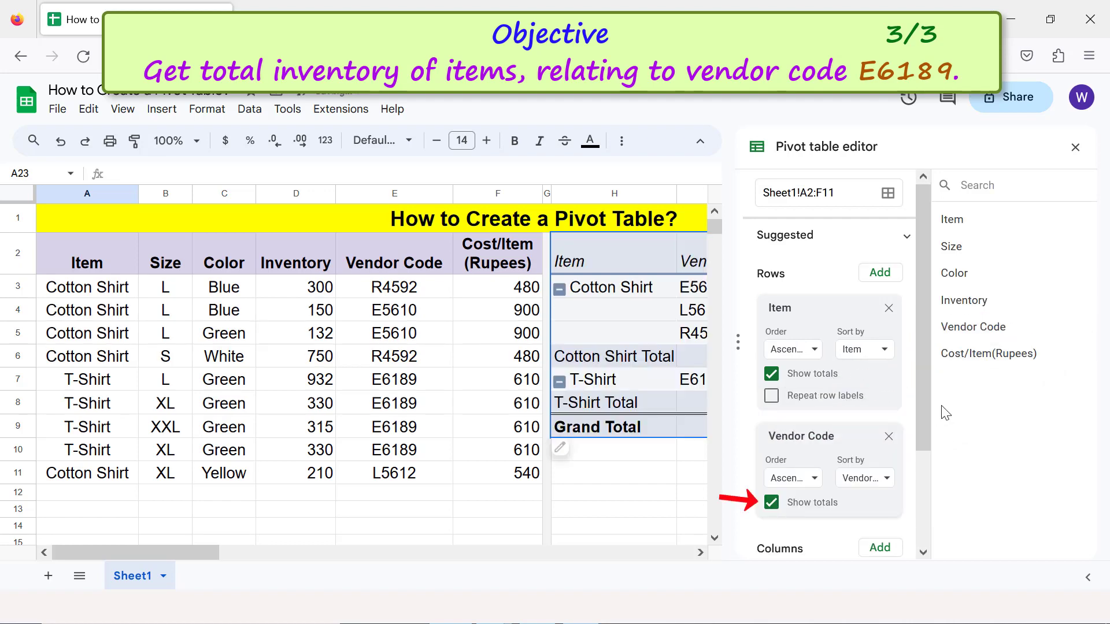
click(773, 504)
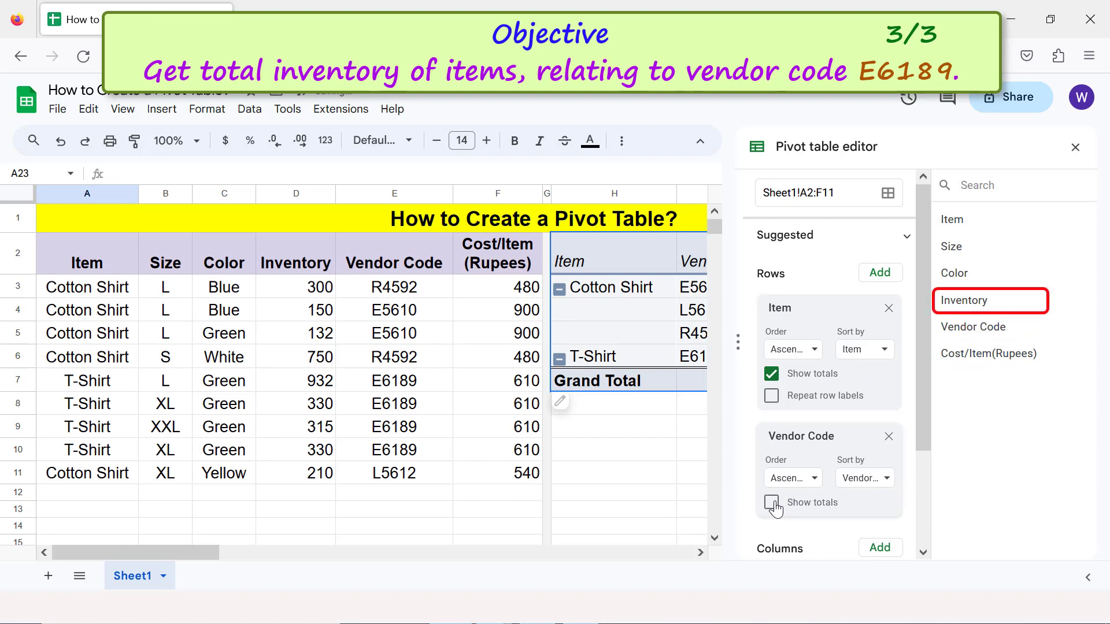
drag(918, 435, 928, 525)
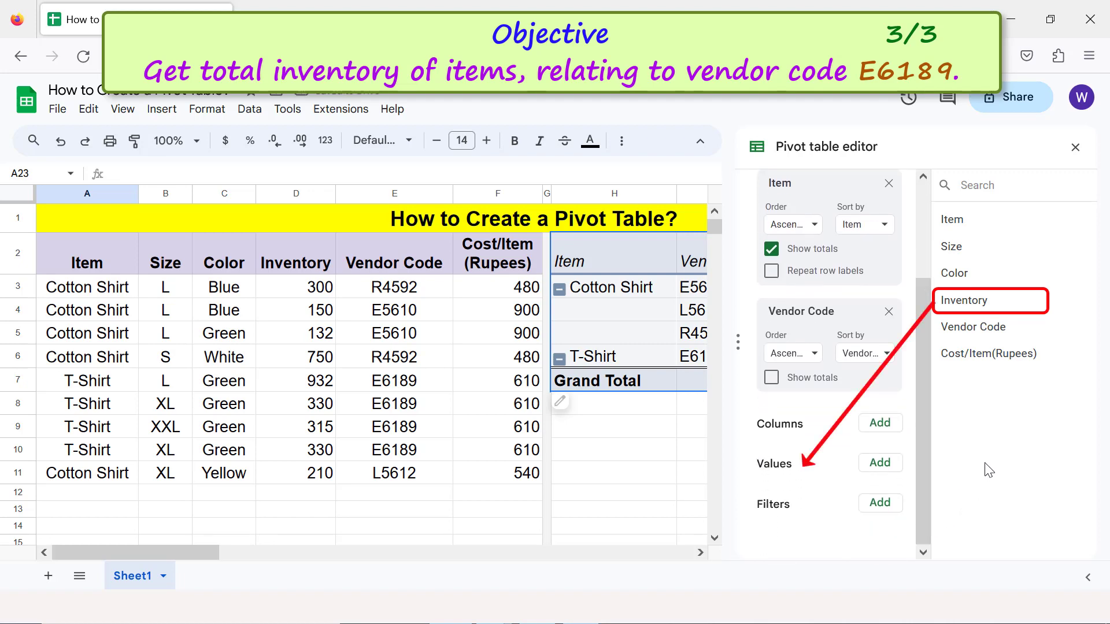
drag(960, 302, 762, 500)
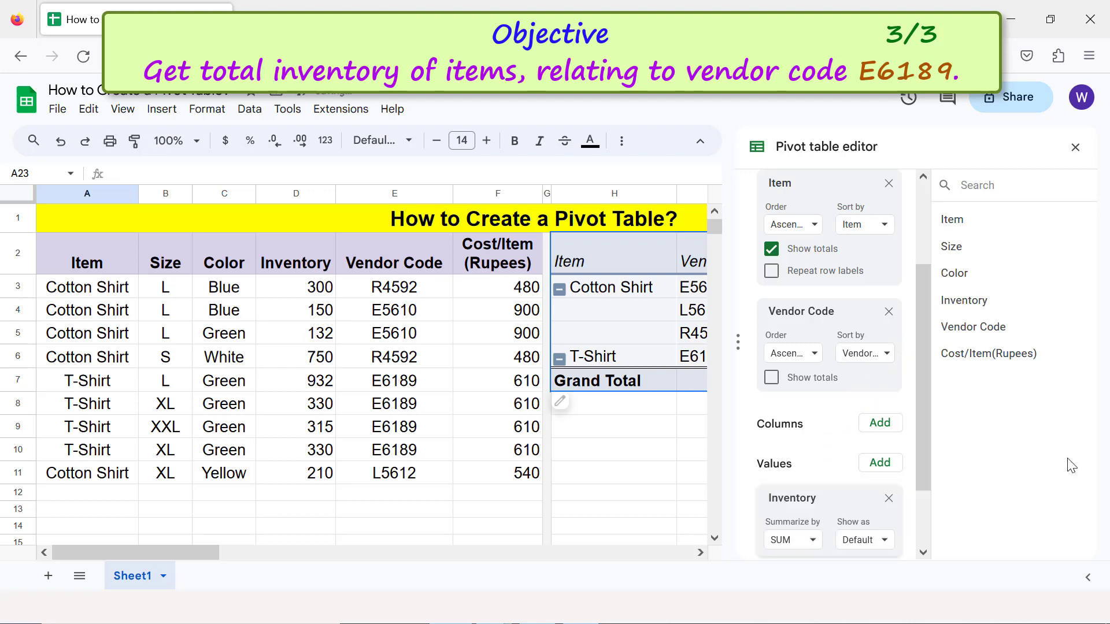
click(1075, 148)
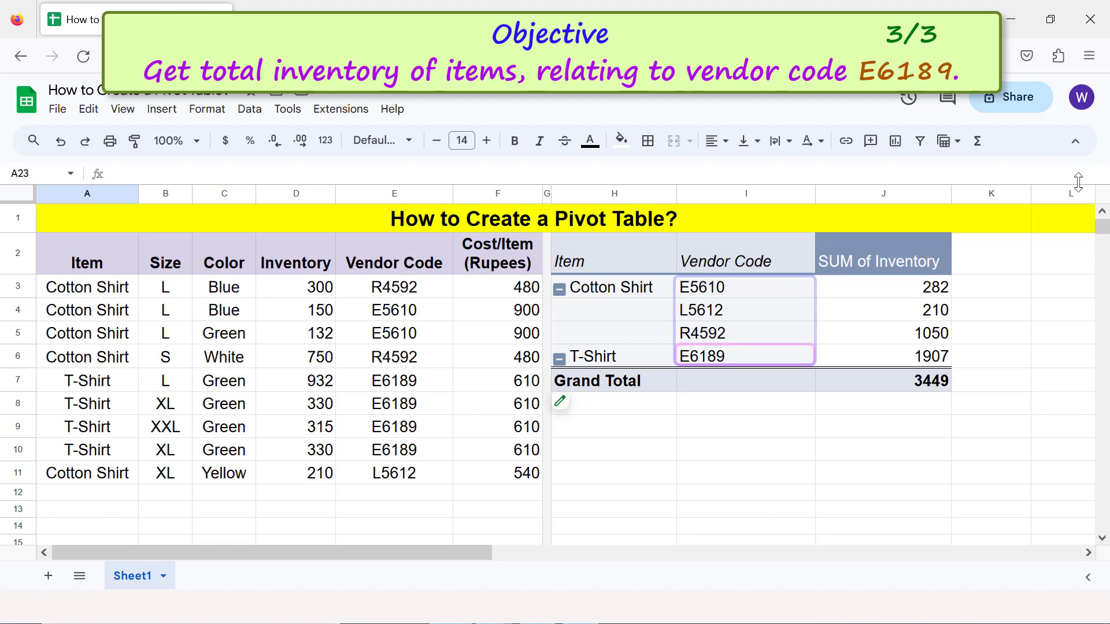
Add Vendor Code to the pivot table's Filters section.
click(559, 408)
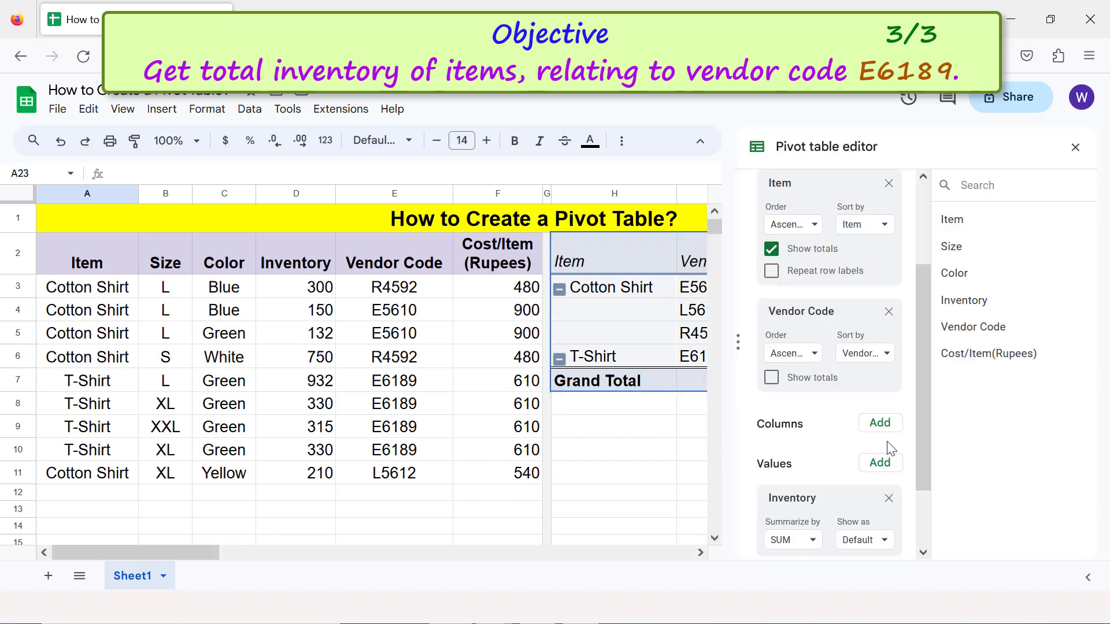
scroll(922, 439, down, 2)
drag(922, 470, 925, 515)
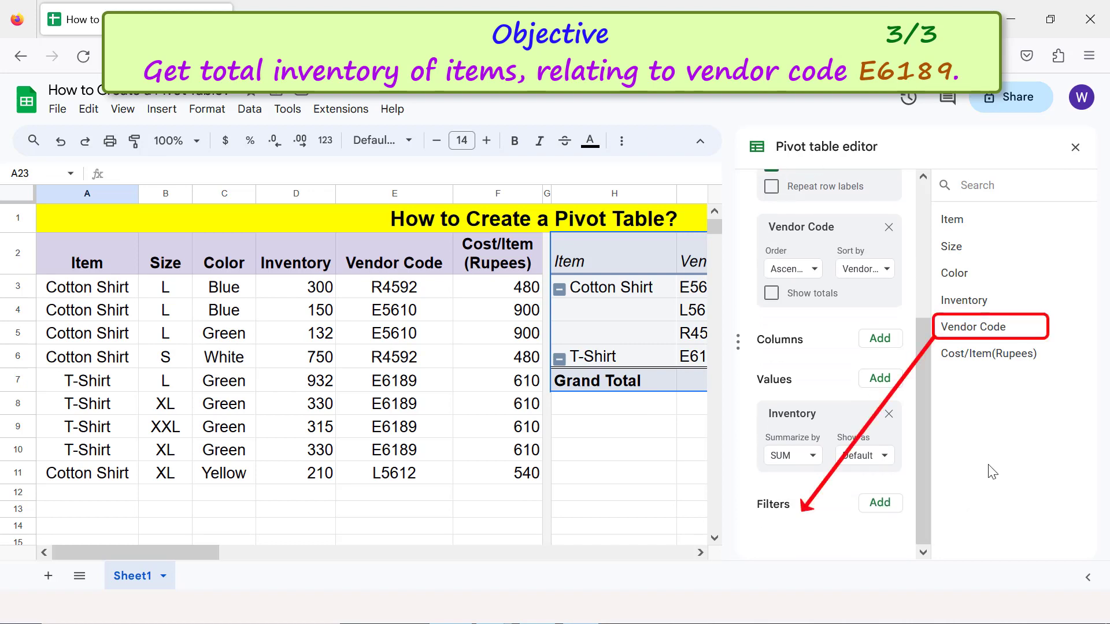
drag(954, 326, 788, 536)
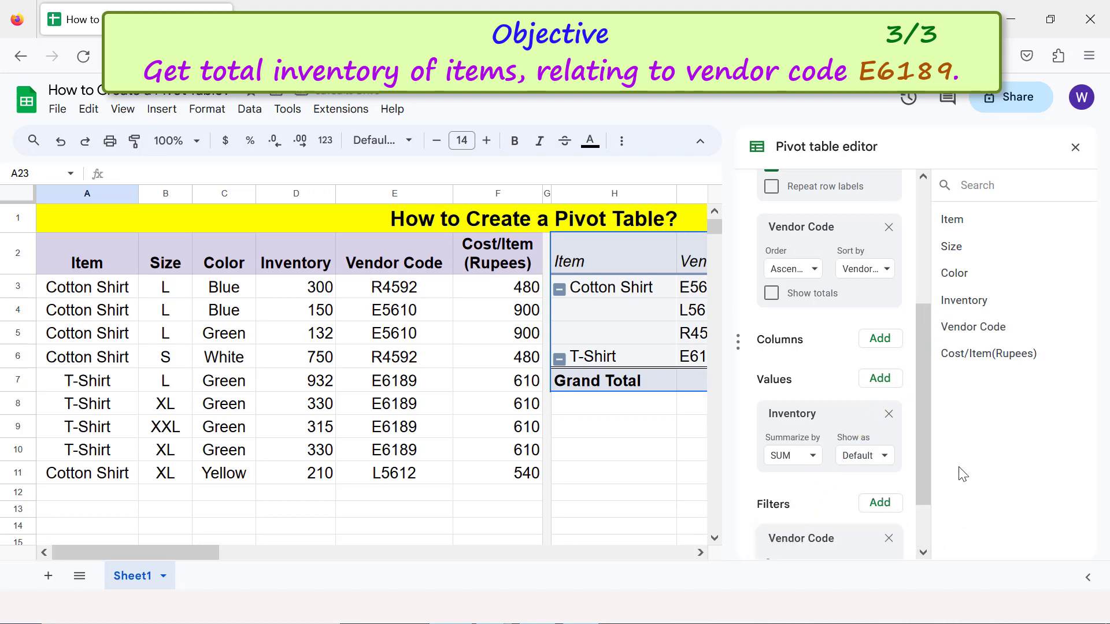
drag(924, 446, 930, 498)
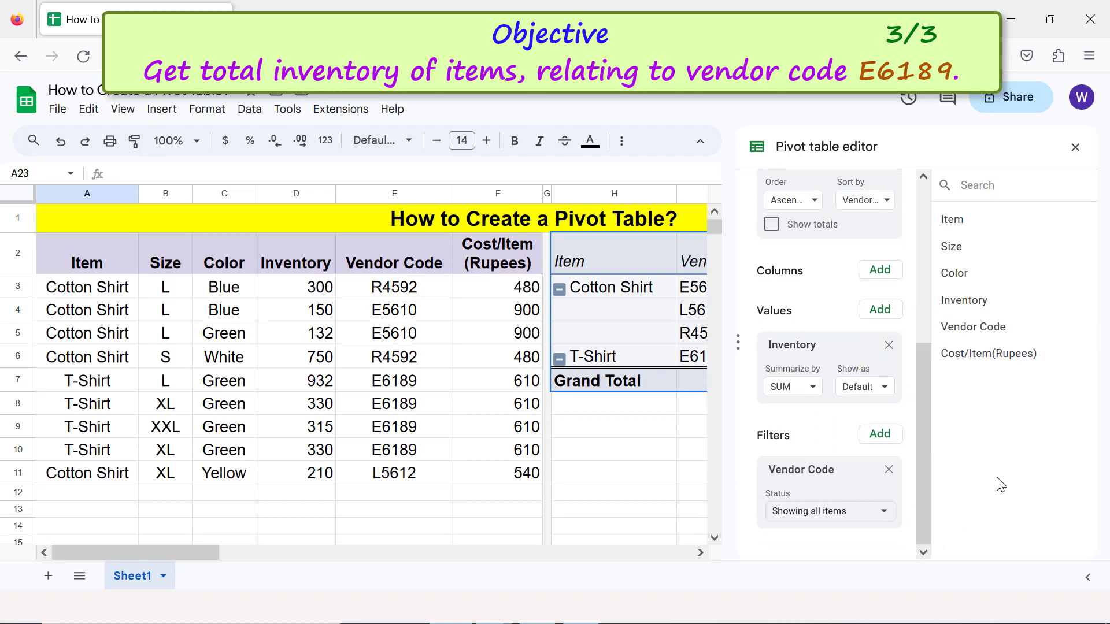
Set the Vendor Code filter to show only E6189, leaving T-Shirt at 1907.
click(809, 513)
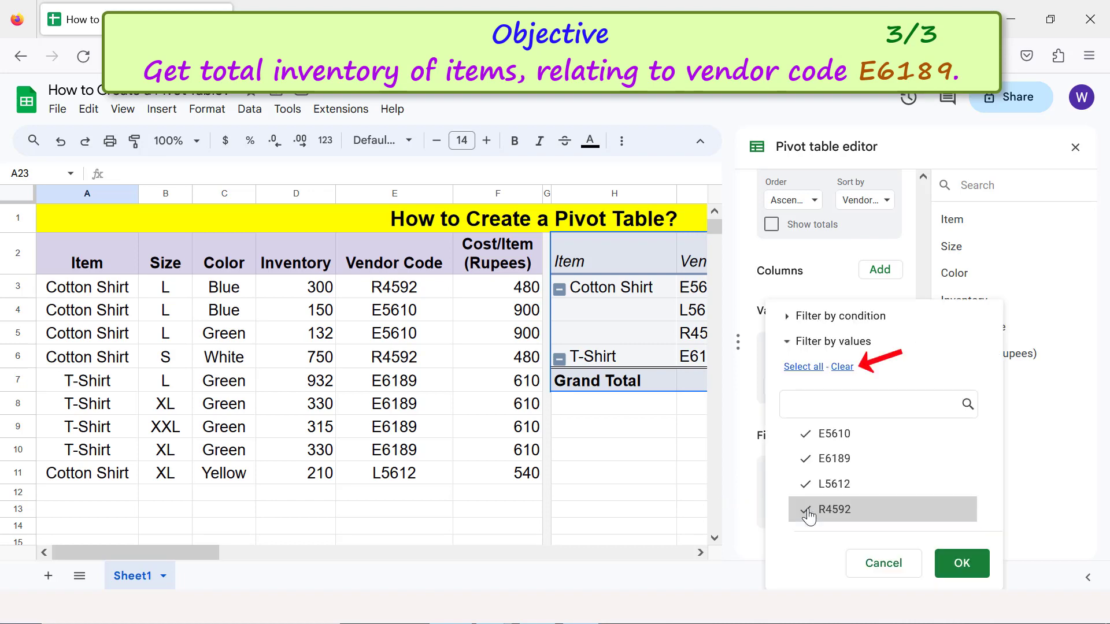
click(839, 370)
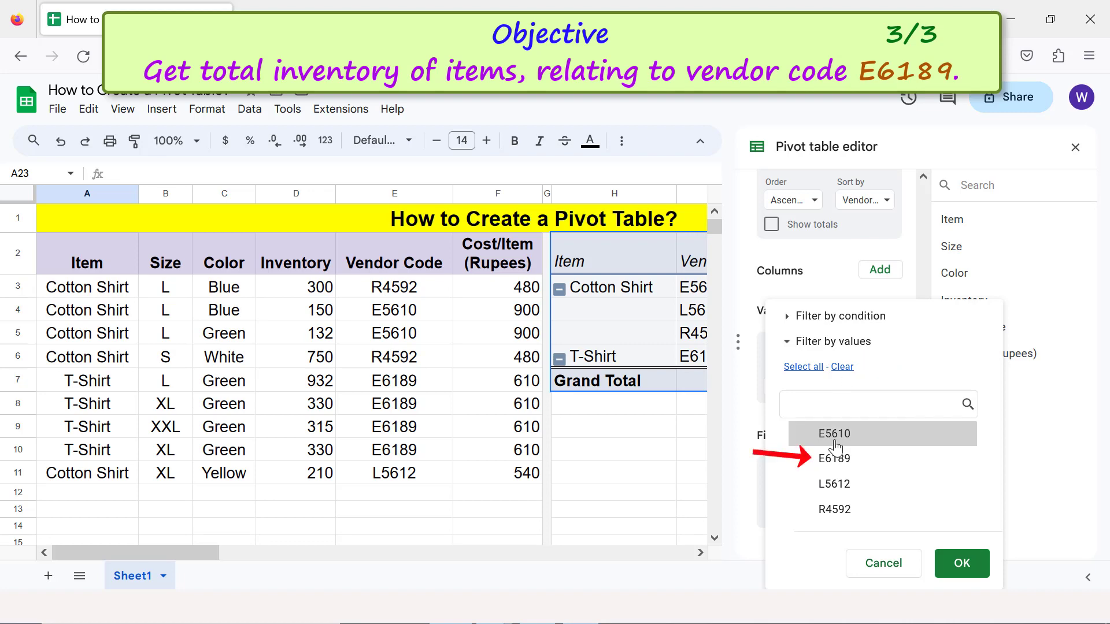
click(835, 459)
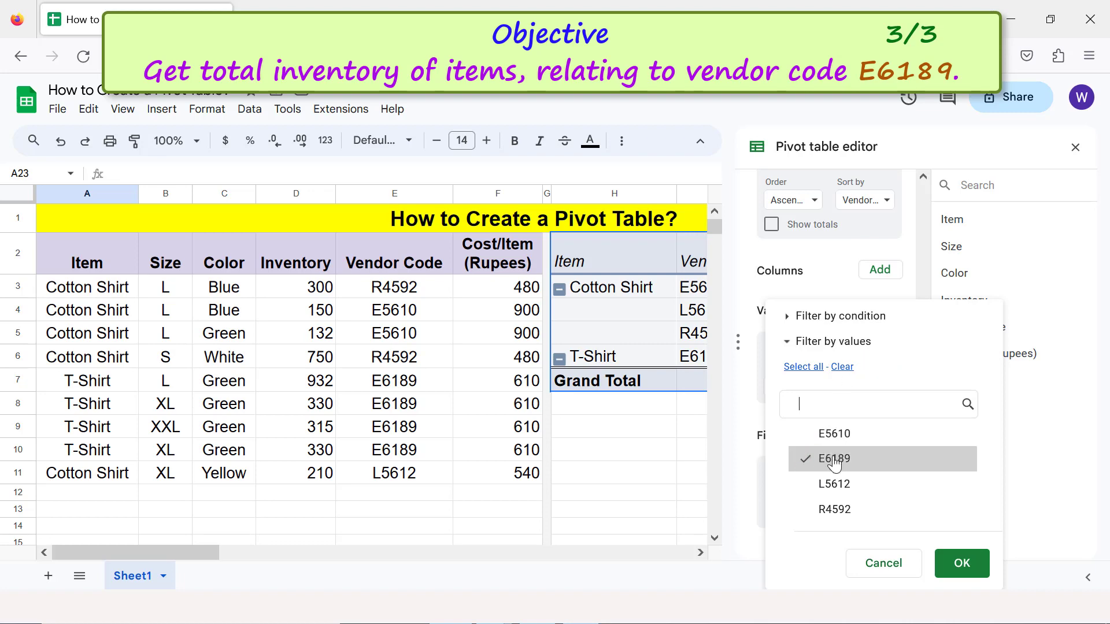
click(958, 565)
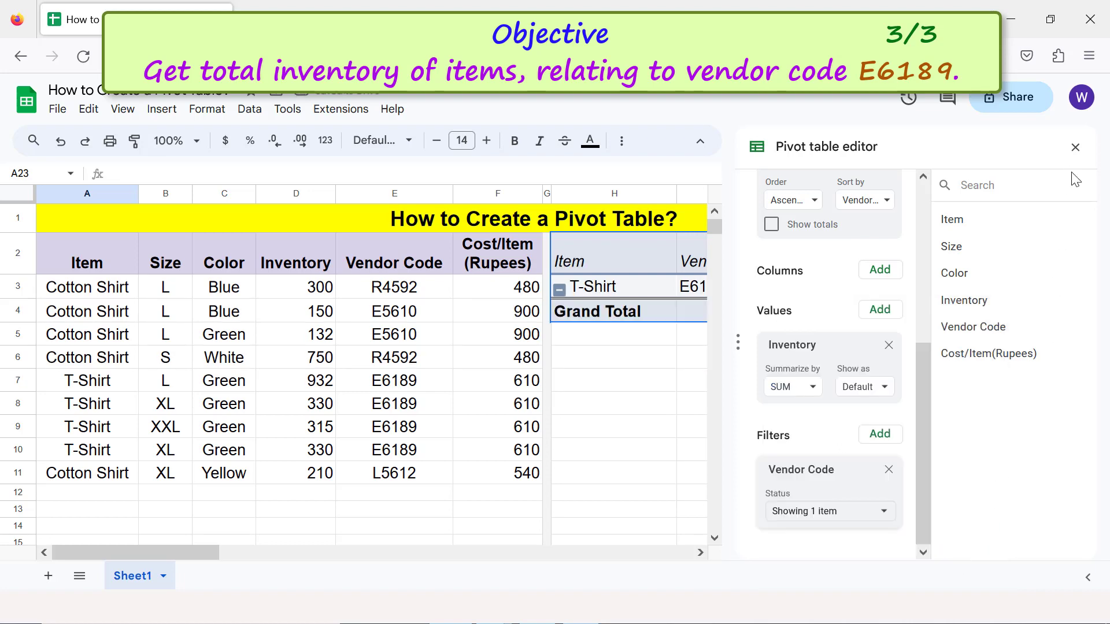
click(1075, 148)
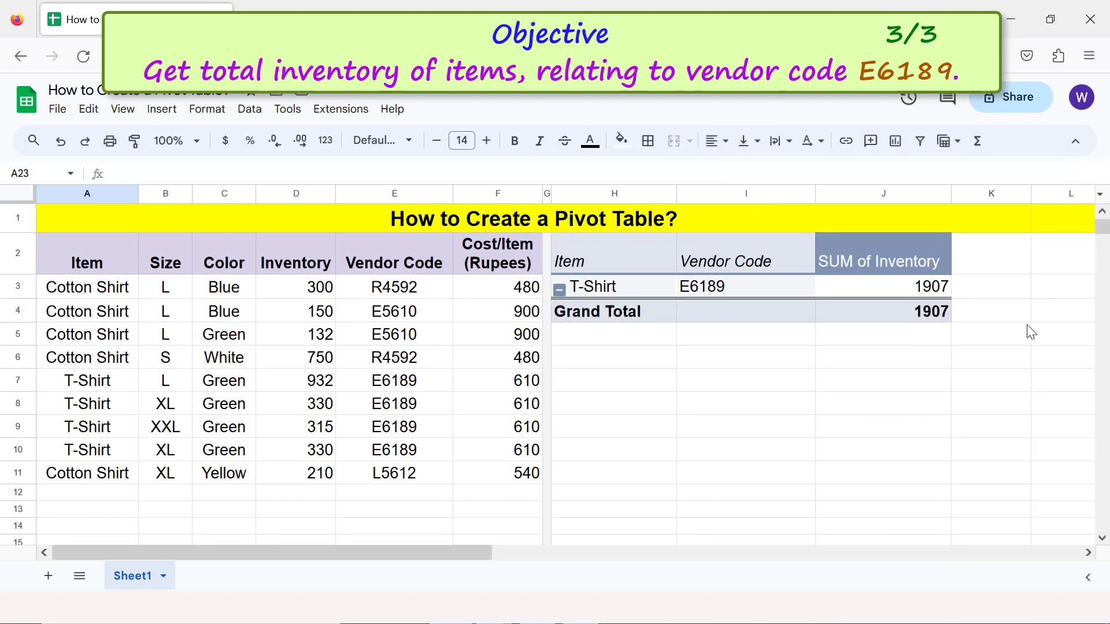